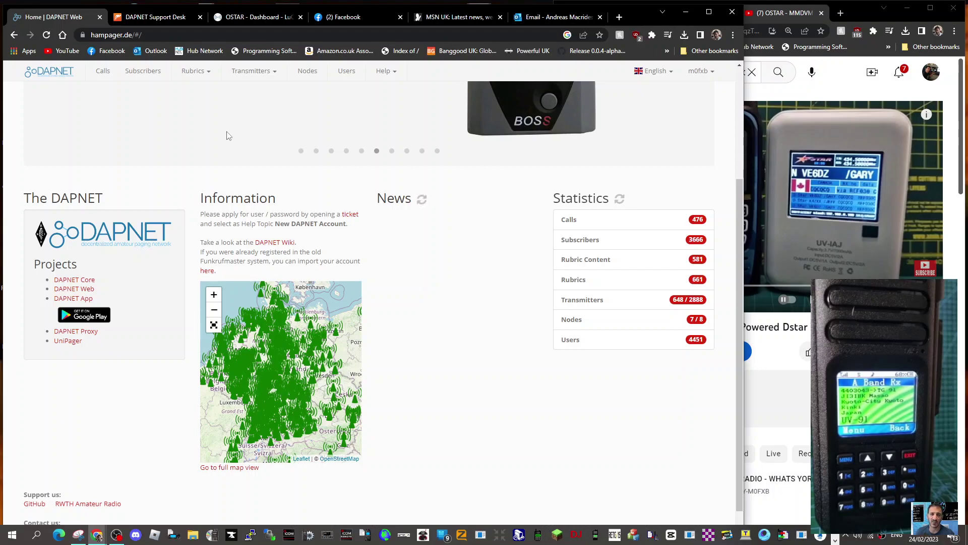
# - From the hampager.de Help menu, open the DAPNET Support Center welcome page in a new tab
pyautogui.scroll(-1, 248, 157)
pyautogui.scroll(2, 246, 157)
pyautogui.scroll(-1, 253, 149)
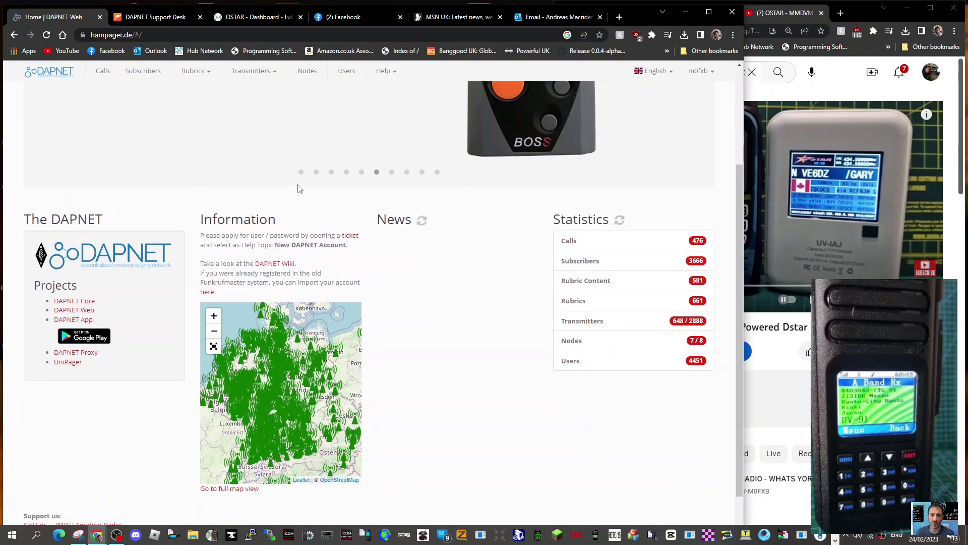
pyautogui.scroll(-1, 298, 188)
pyautogui.scroll(2, 320, 198)
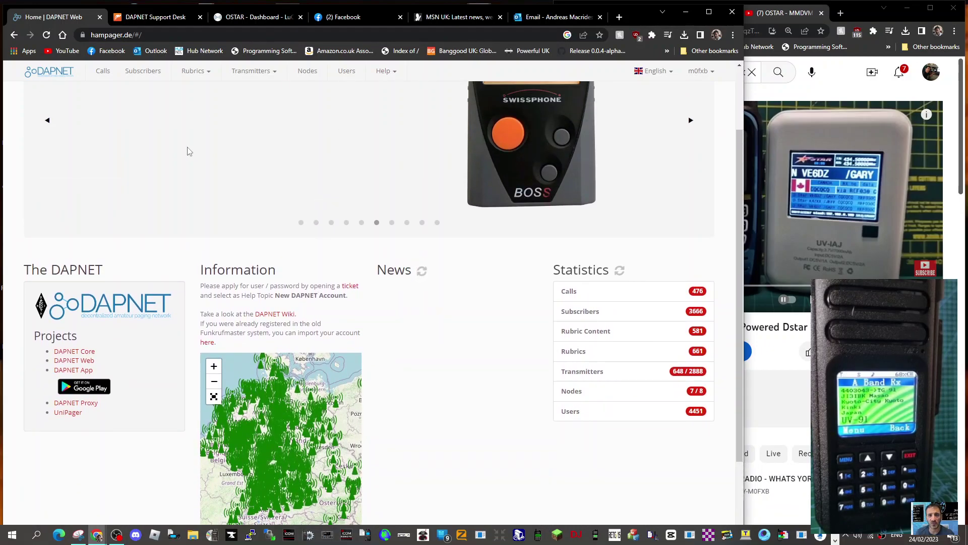
pyautogui.click(394, 73)
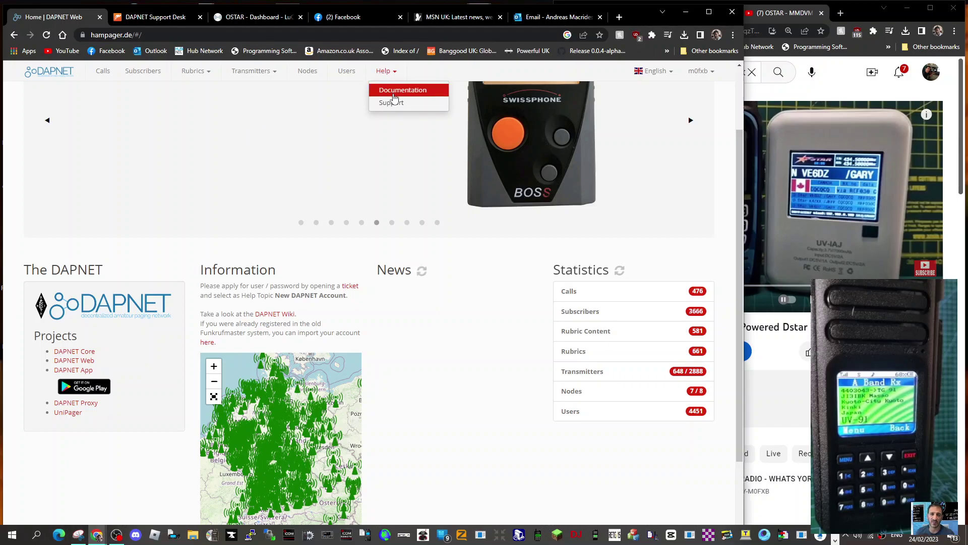
pyautogui.click(390, 101)
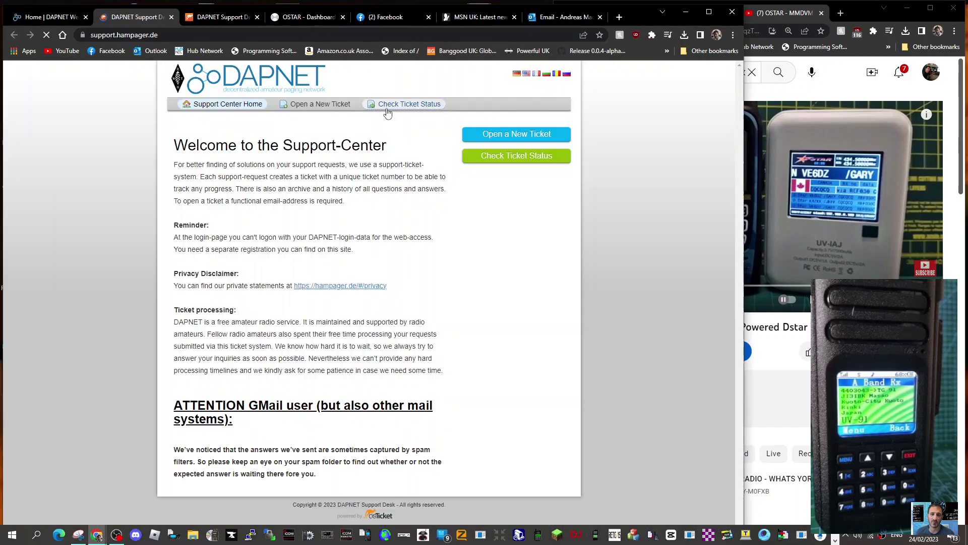
# - Start a new support ticket and review the Help Topic options, leaving none selected
pyautogui.click(518, 135)
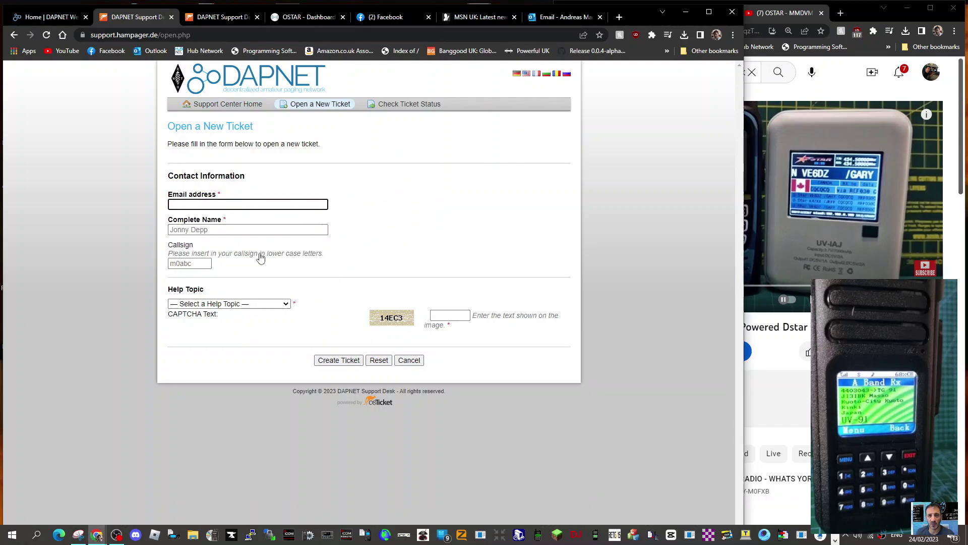
pyautogui.click(283, 304)
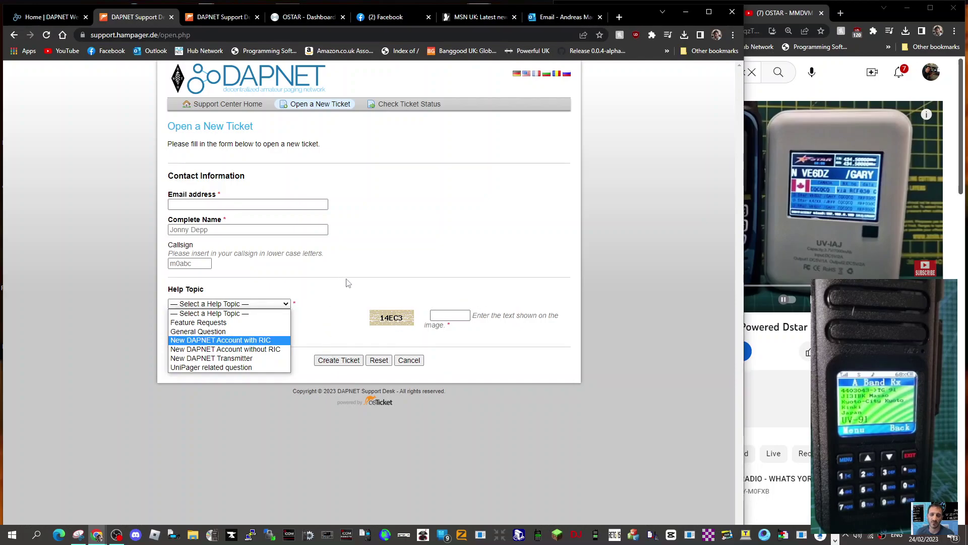
pyautogui.press('Up')
pyautogui.press('Up')
pyautogui.press('Up')
pyautogui.press('Return')
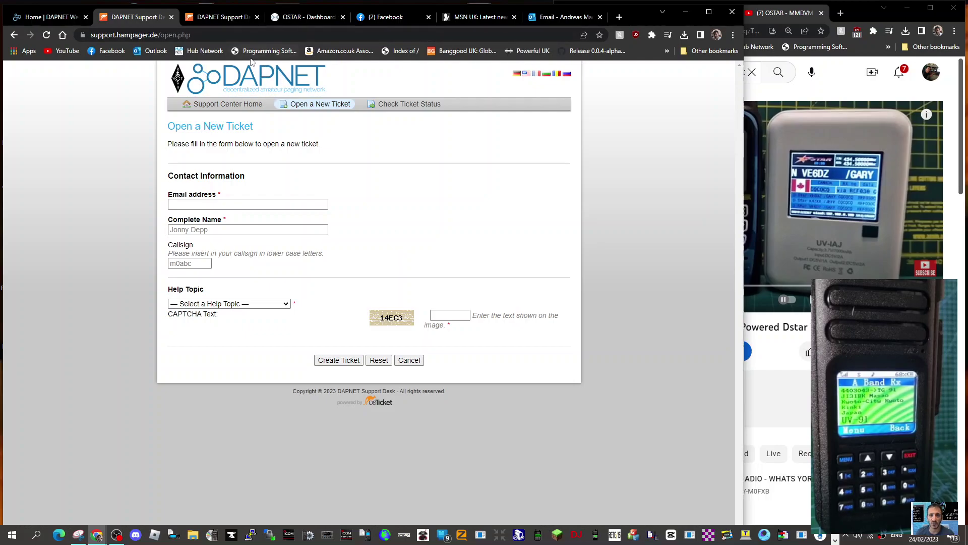
pyautogui.click(48, 17)
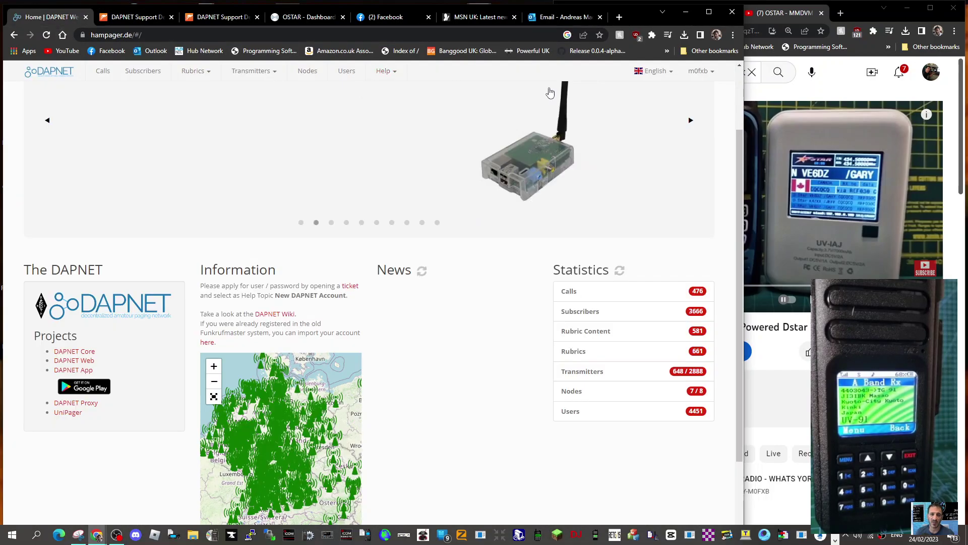
pyautogui.click(703, 71)
pyautogui.click(702, 71)
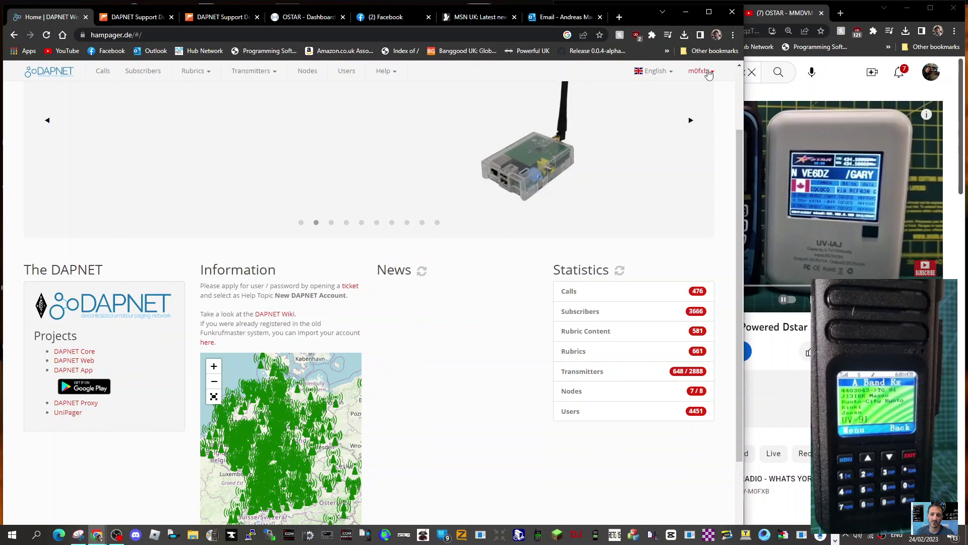
pyautogui.scroll(-2, 269, 121)
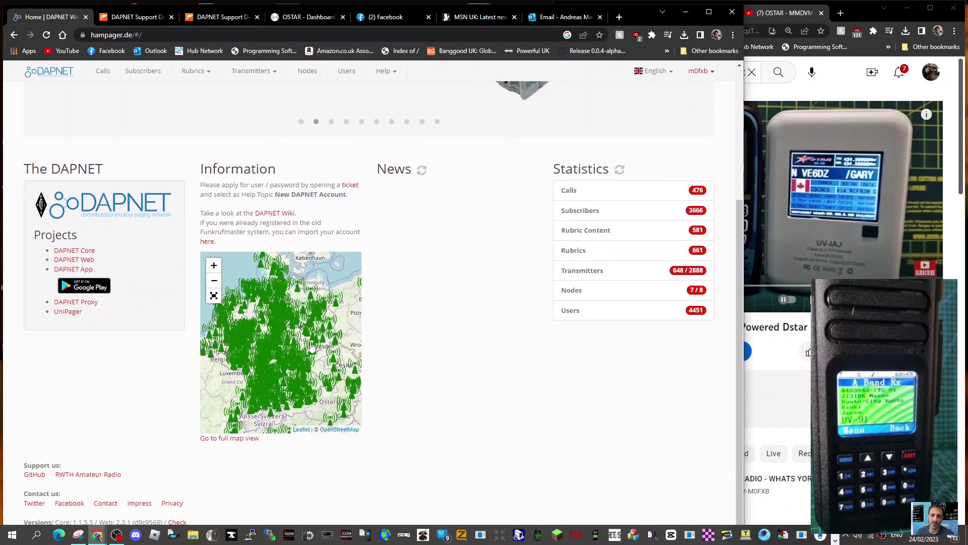
pyautogui.click(134, 17)
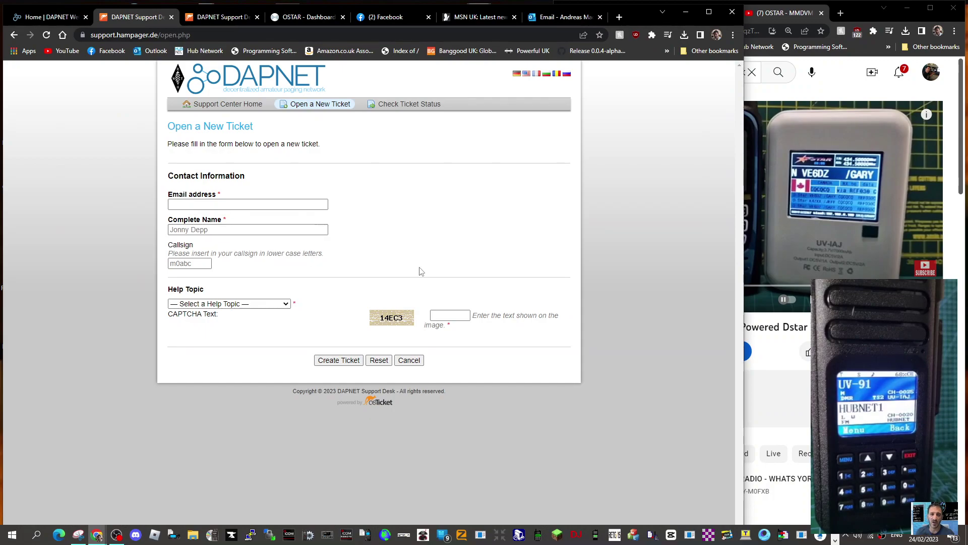
# - Set the ticket's Help Topic to New DAPNET Transmitter, review the transmitter form, then go to the OSTAR Dashboard tab
pyautogui.click(287, 304)
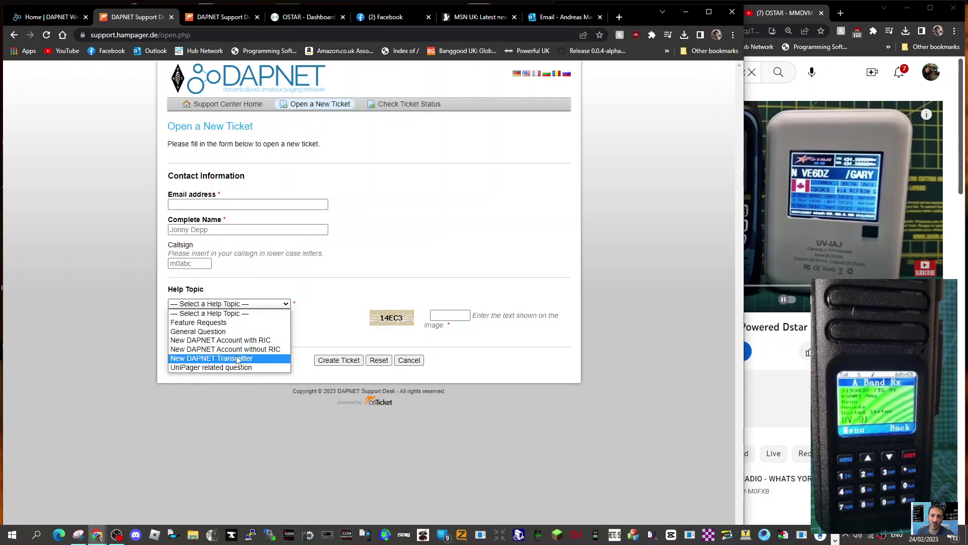
pyautogui.click(210, 359)
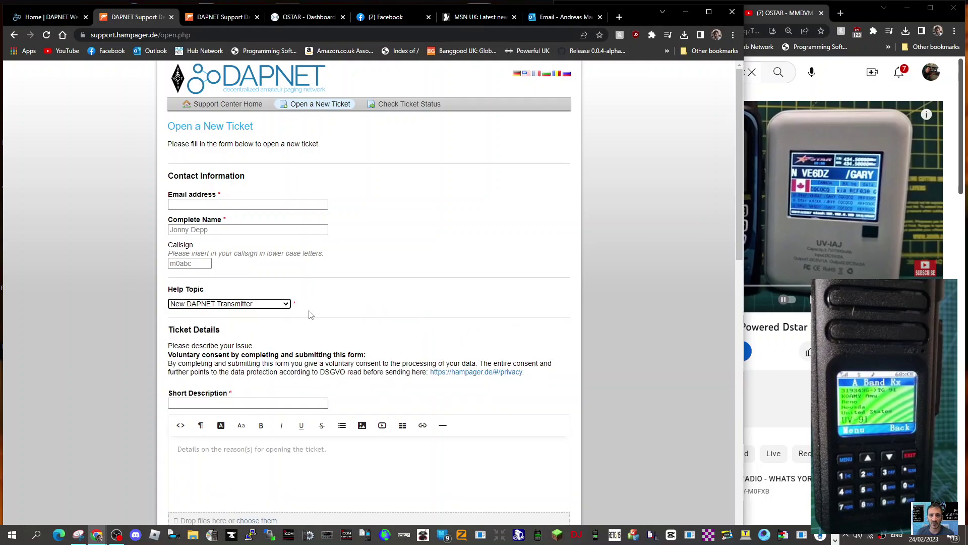
pyautogui.scroll(-5, 416, 247)
pyautogui.scroll(-9, 417, 247)
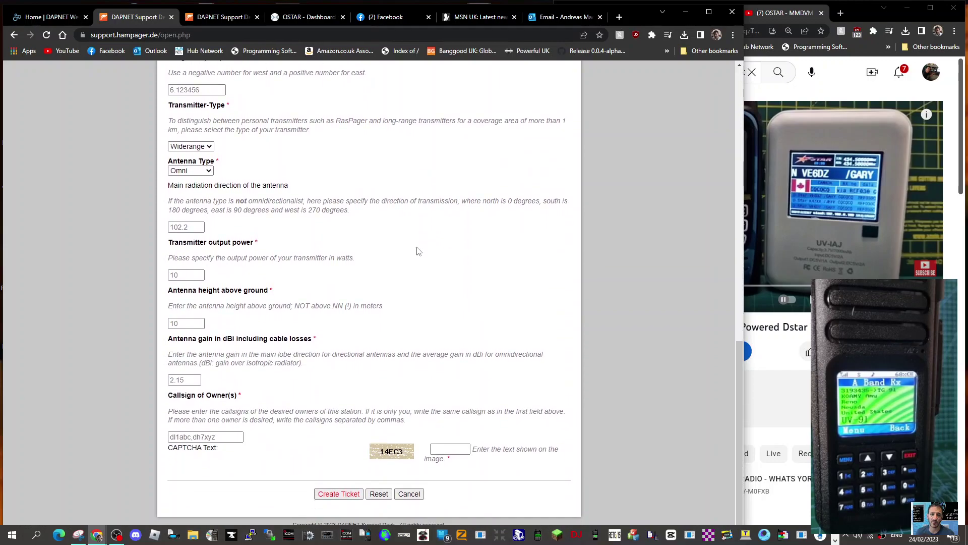
pyautogui.scroll(3, 419, 251)
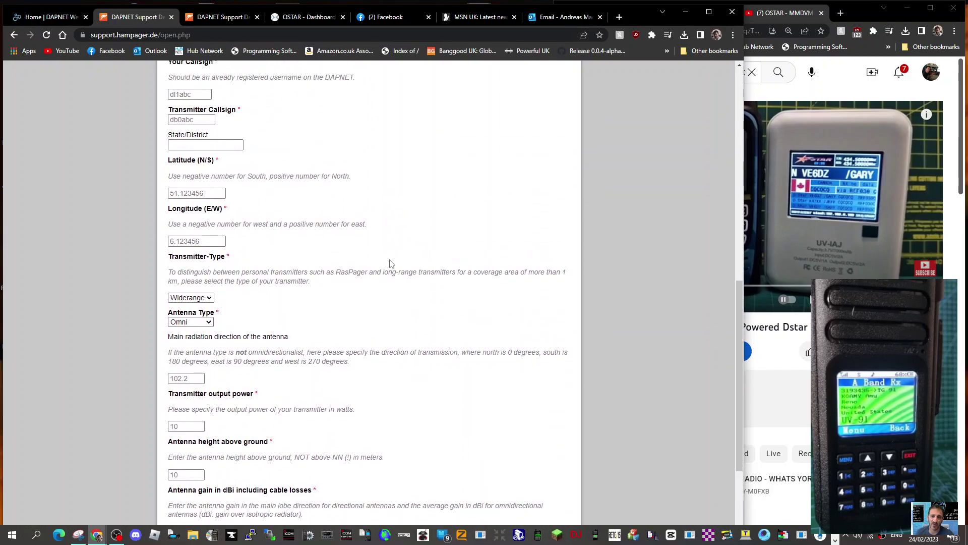
pyautogui.scroll(2, 394, 266)
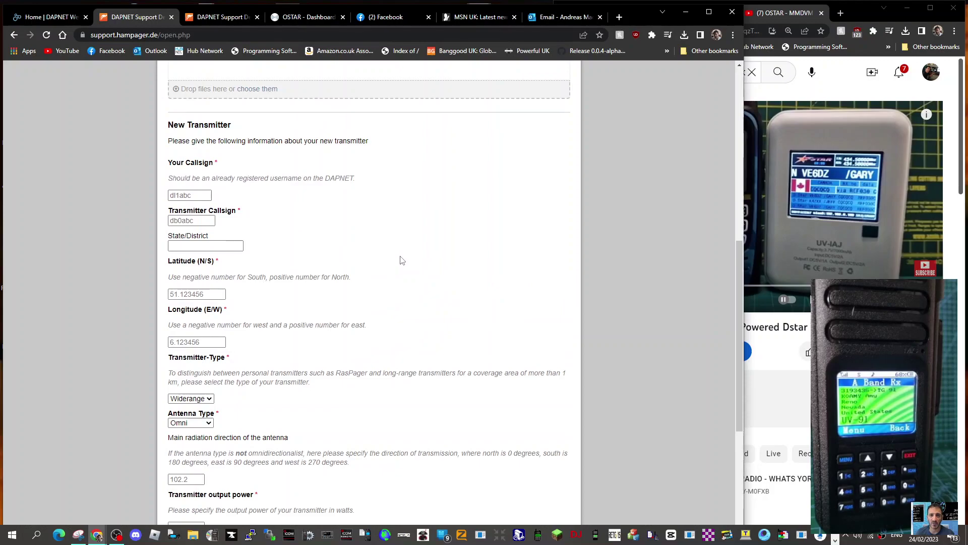
pyautogui.scroll(3, 400, 259)
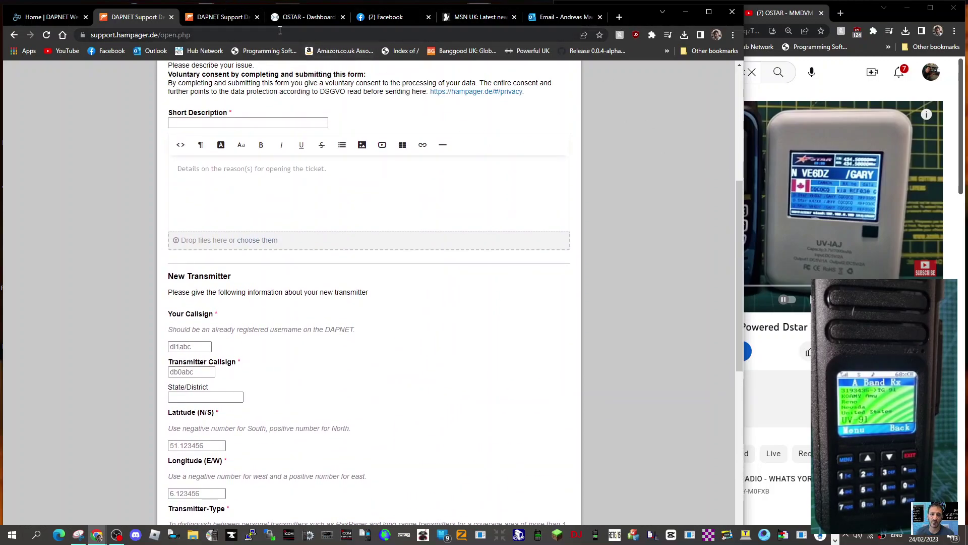
pyautogui.click(301, 19)
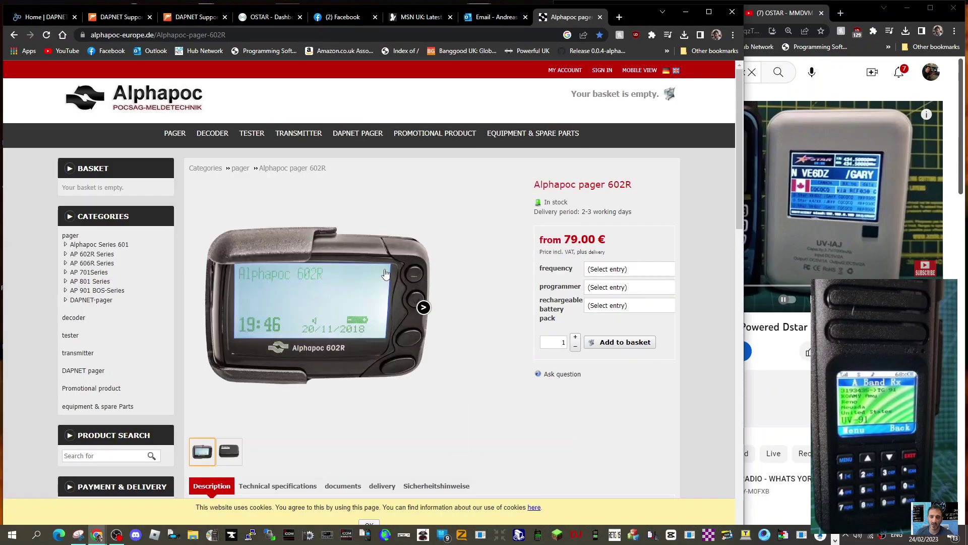
# - Enlarge the Alphapoc 602R pager photo and view its back, then its front image
pyautogui.click(383, 270)
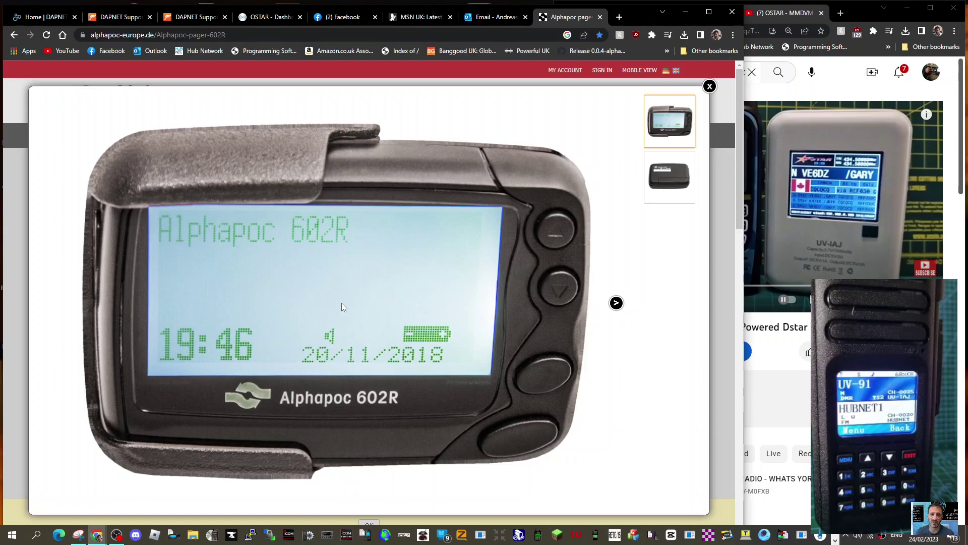
pyautogui.scroll(-3, 559, 247)
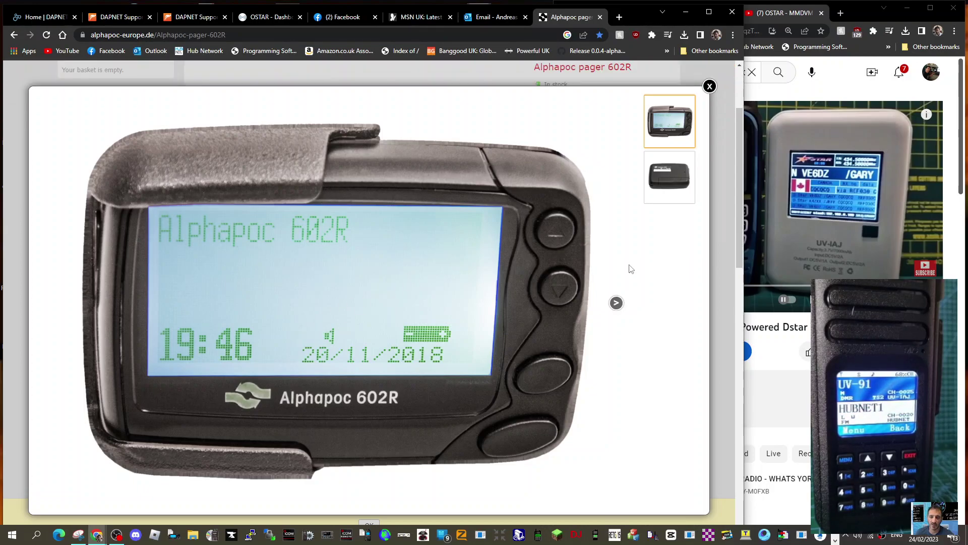
pyautogui.scroll(1, 577, 248)
pyautogui.scroll(-1, 585, 251)
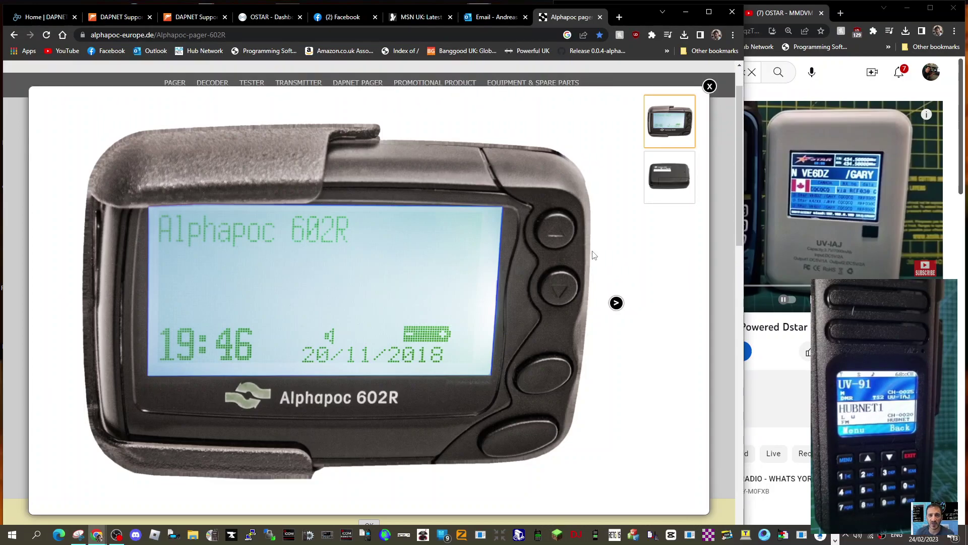
pyautogui.click(657, 174)
pyautogui.click(665, 127)
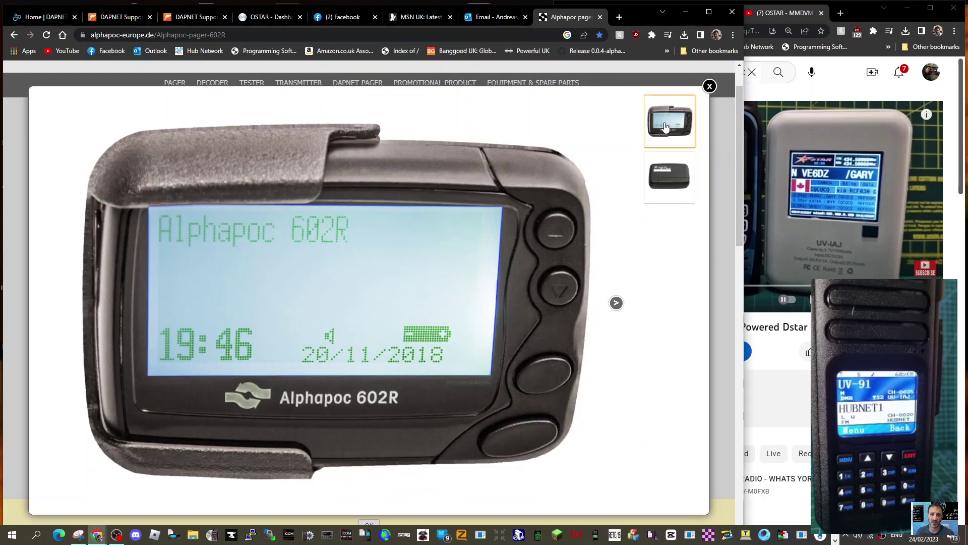
# - Return to the OSTAR dashboard to see the new 20:12:39 and 20:13:00 DAPNET gateway messages
pyautogui.click(267, 16)
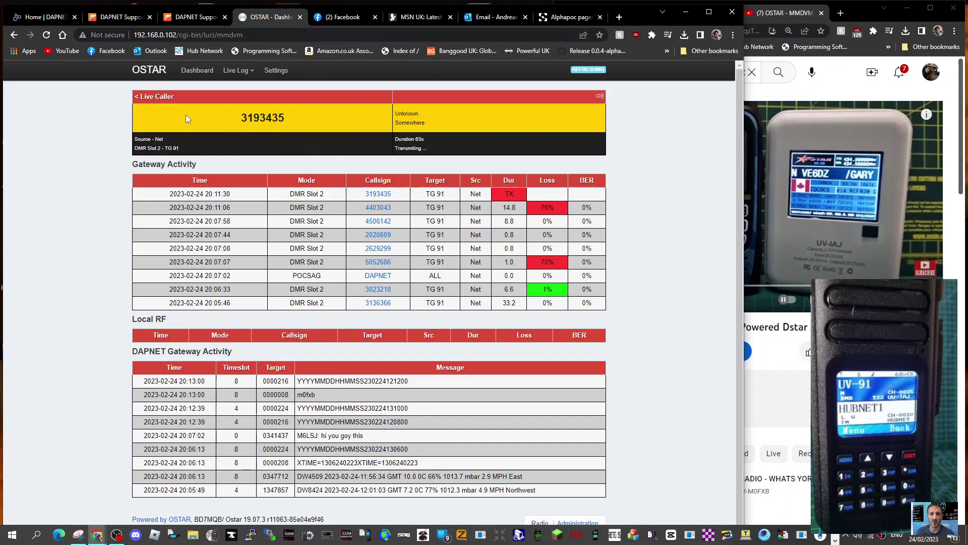
# - Open the hotspot's General settings and review Simplex mode, the 434500000 Hz frequencies, location and modem settings
pyautogui.click(275, 71)
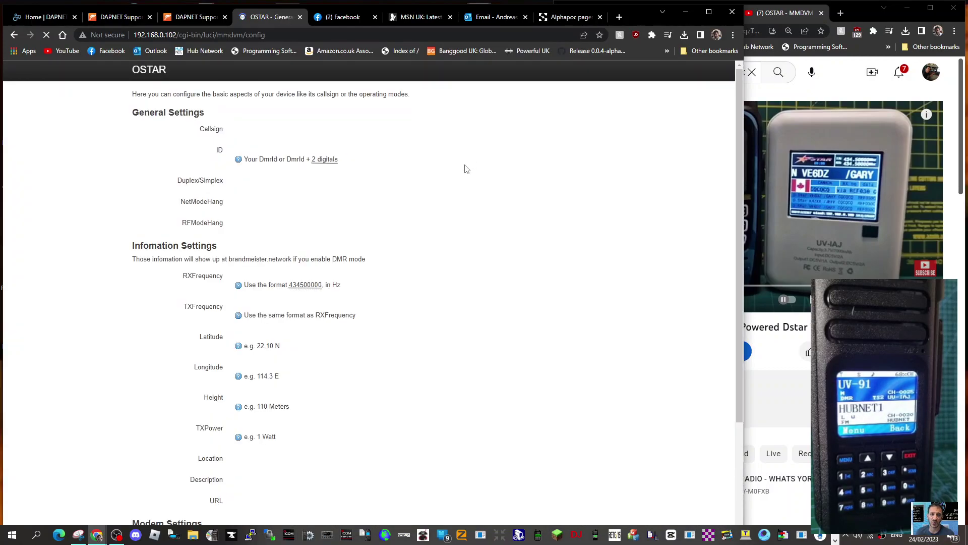
pyautogui.scroll(-3, 461, 238)
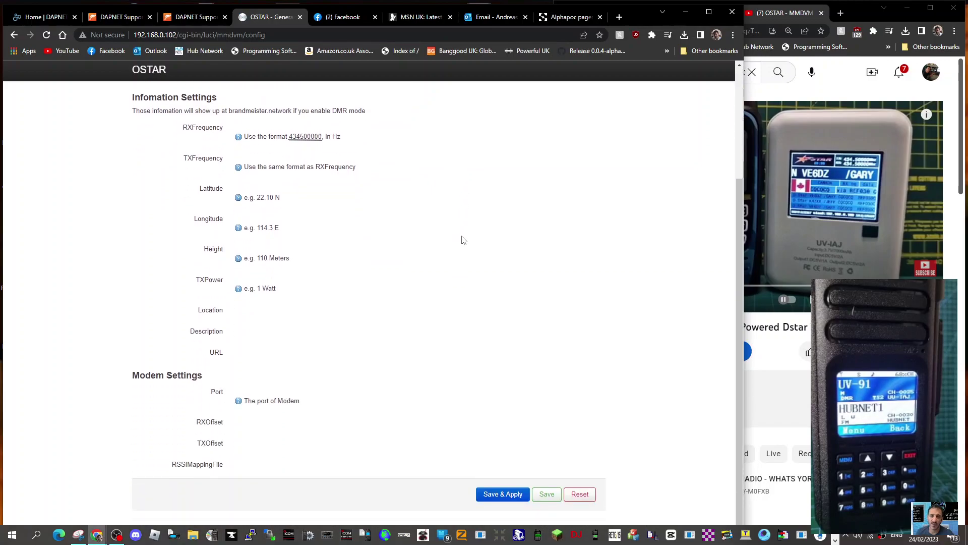
pyautogui.scroll(3, 461, 238)
pyautogui.scroll(-3, 463, 239)
pyautogui.scroll(3, 463, 239)
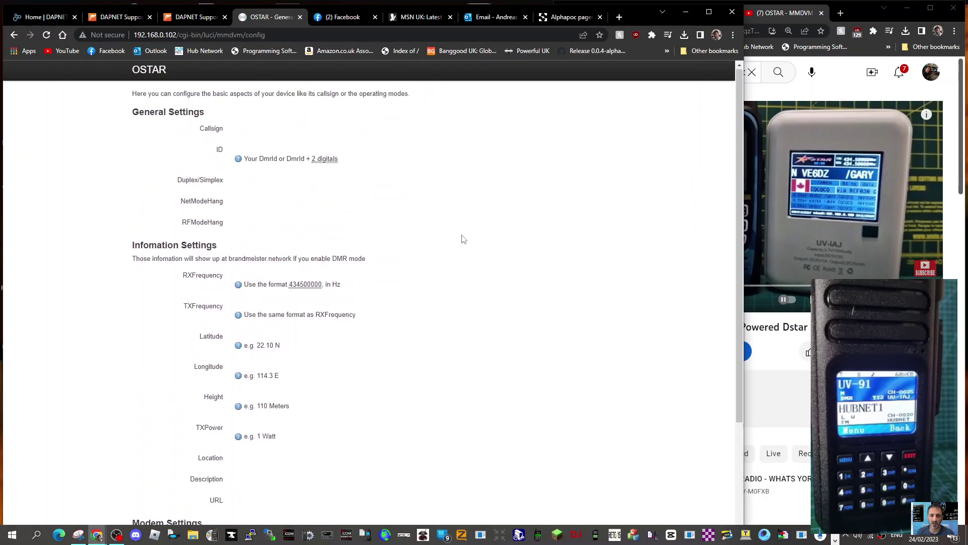
pyautogui.scroll(-3, 459, 239)
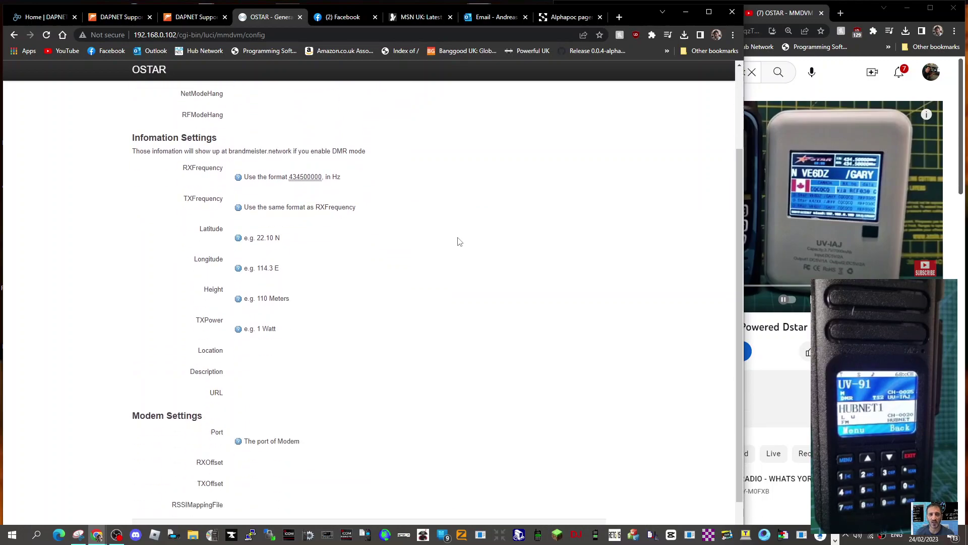
pyautogui.scroll(3, 462, 243)
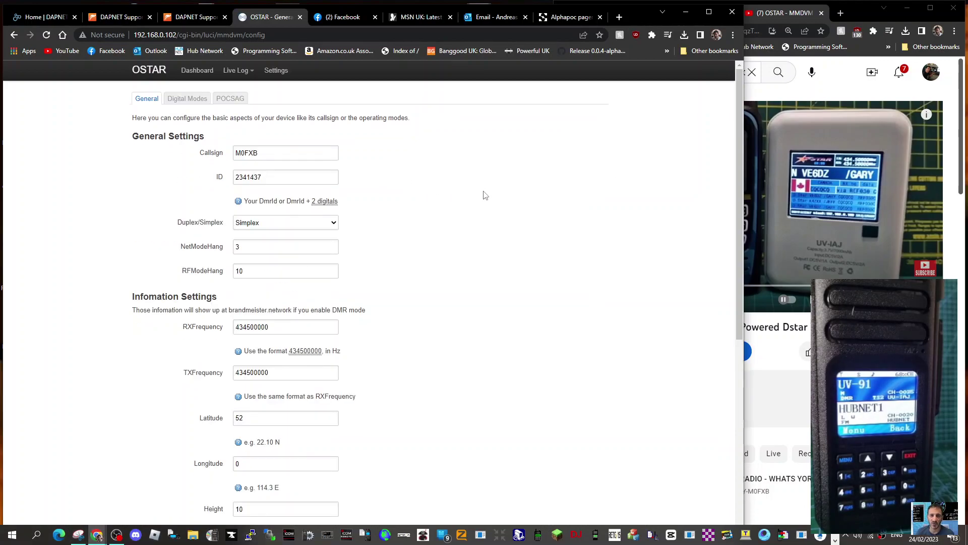
pyautogui.scroll(-5, 480, 262)
pyautogui.scroll(4, 480, 262)
pyautogui.scroll(1, 480, 262)
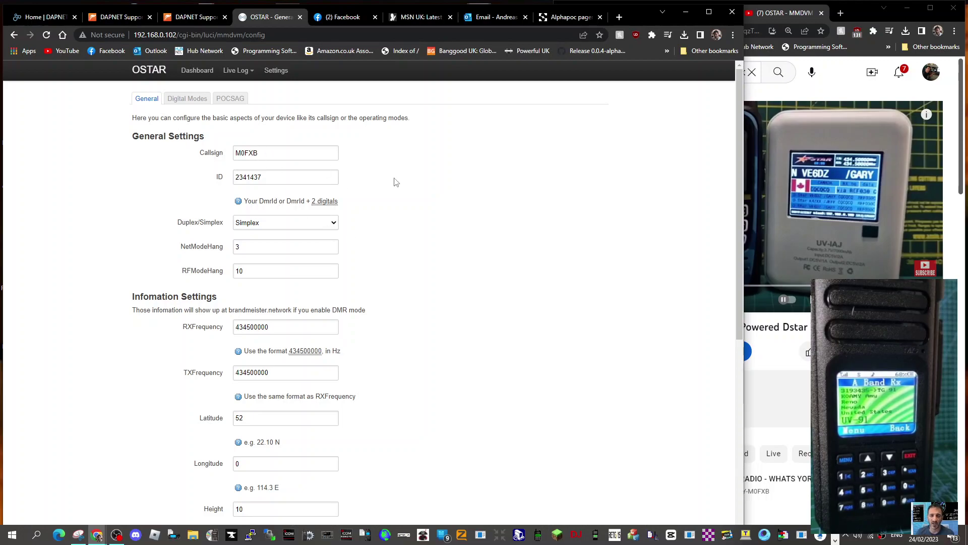
pyautogui.scroll(-1, 369, 223)
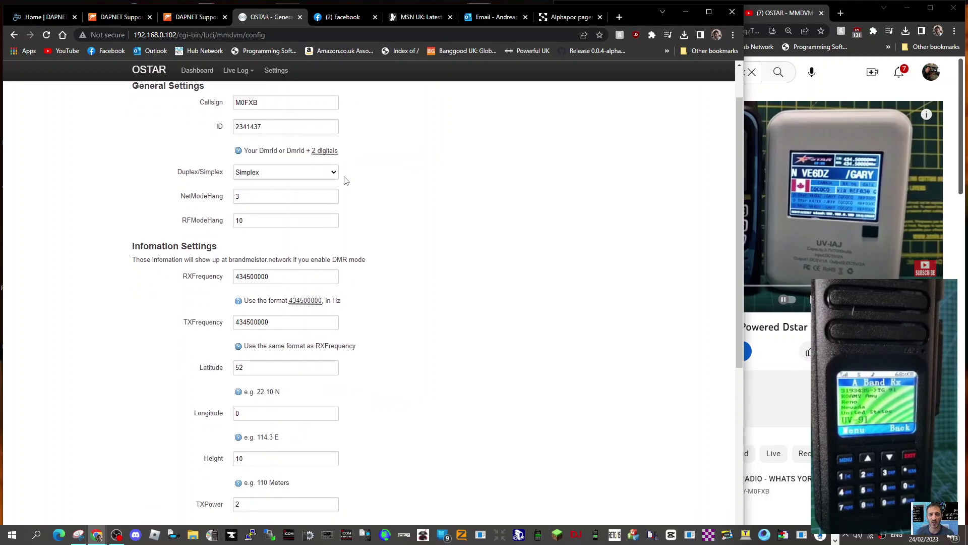
pyautogui.scroll(-2, 403, 213)
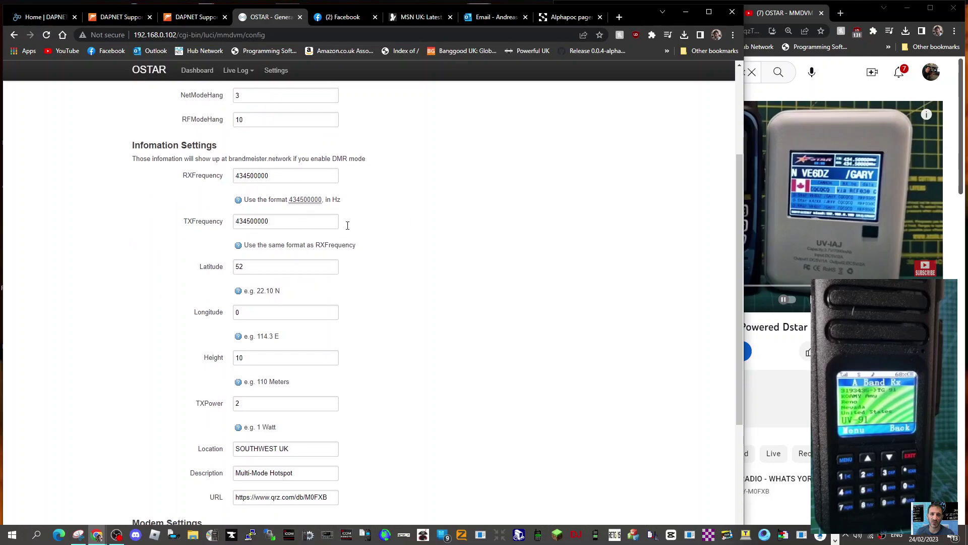
pyautogui.scroll(3, 408, 221)
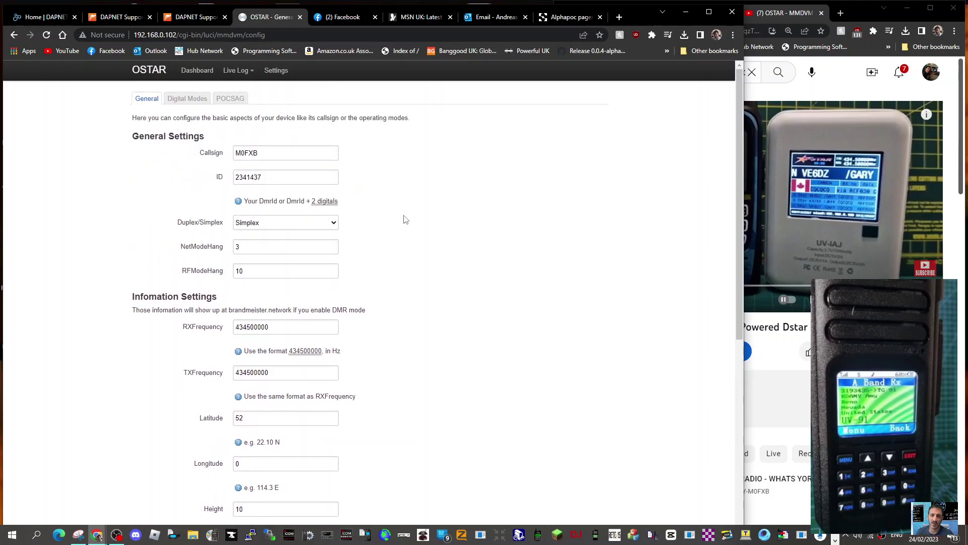
pyautogui.scroll(-7, 406, 220)
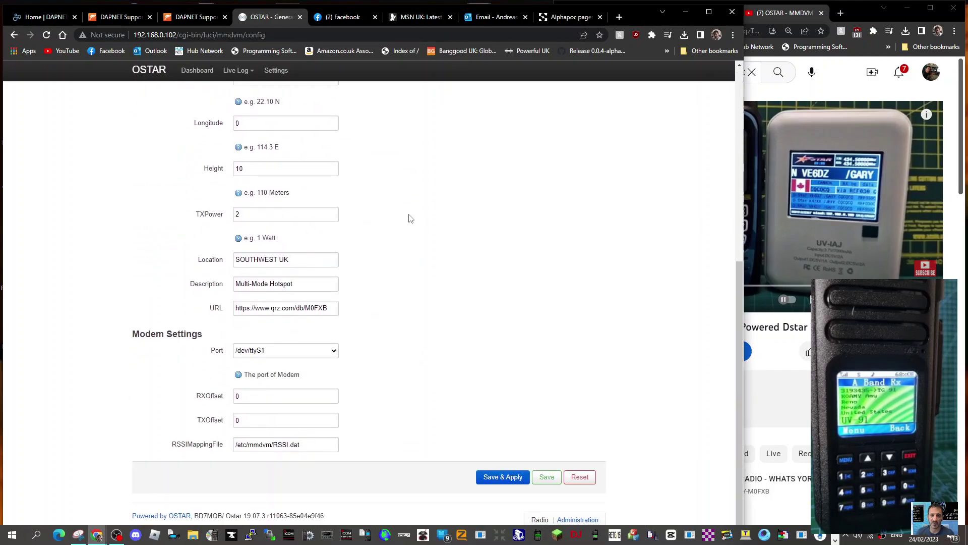
pyautogui.scroll(7, 412, 217)
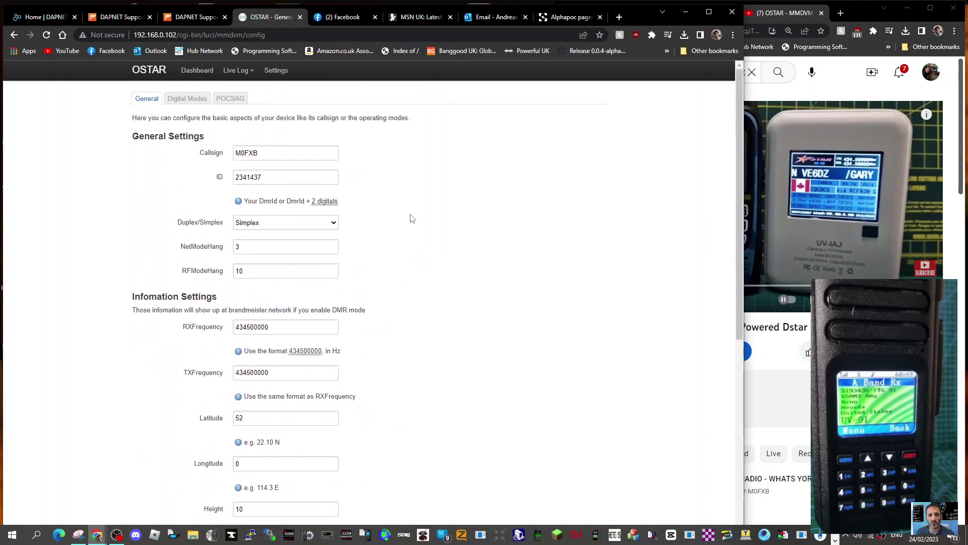
# - Show the POCSAG settings at 439987500 Hz, keeping dapnet.afu.rwth-aachen.de as the DAPNET server
pyautogui.click(234, 101)
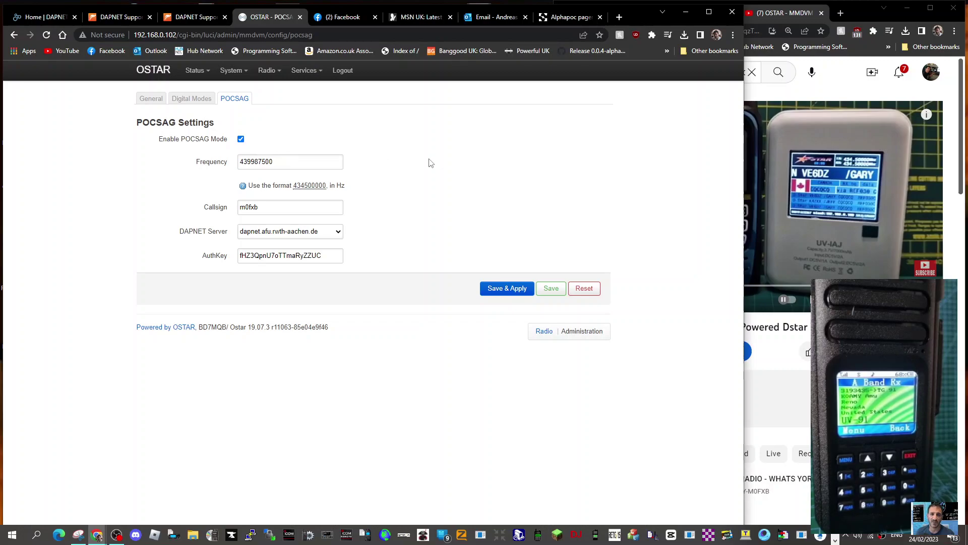
pyautogui.click(339, 233)
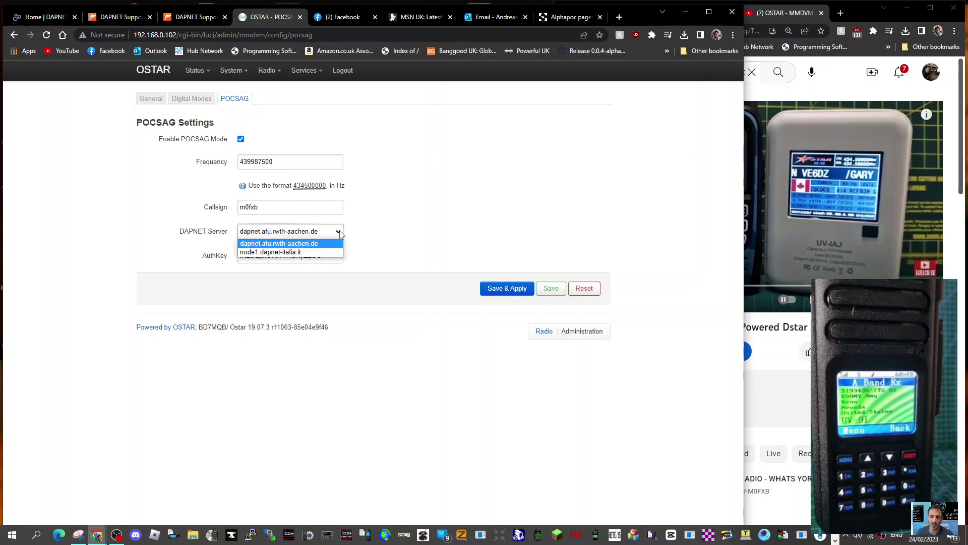
pyautogui.click(339, 233)
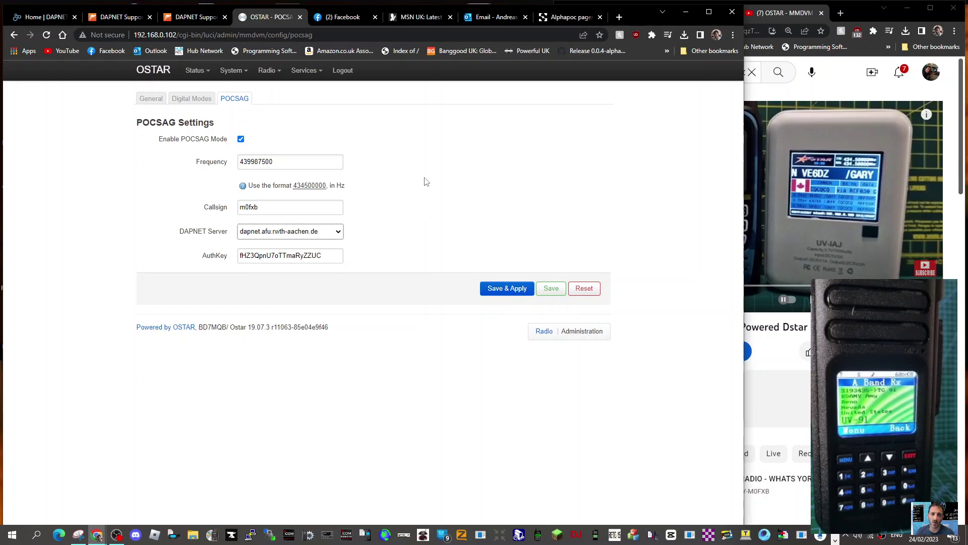
pyautogui.moveTo(296, 74)
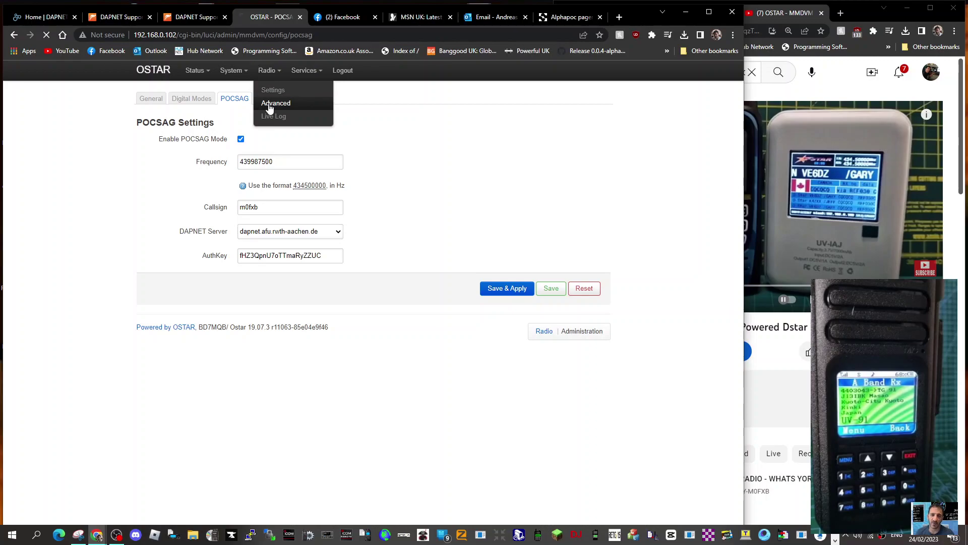
# - Open /etc/DAPNETGateway.ini under Radio > Advanced and check its [DAPNET] server and port 43434
pyautogui.click(272, 103)
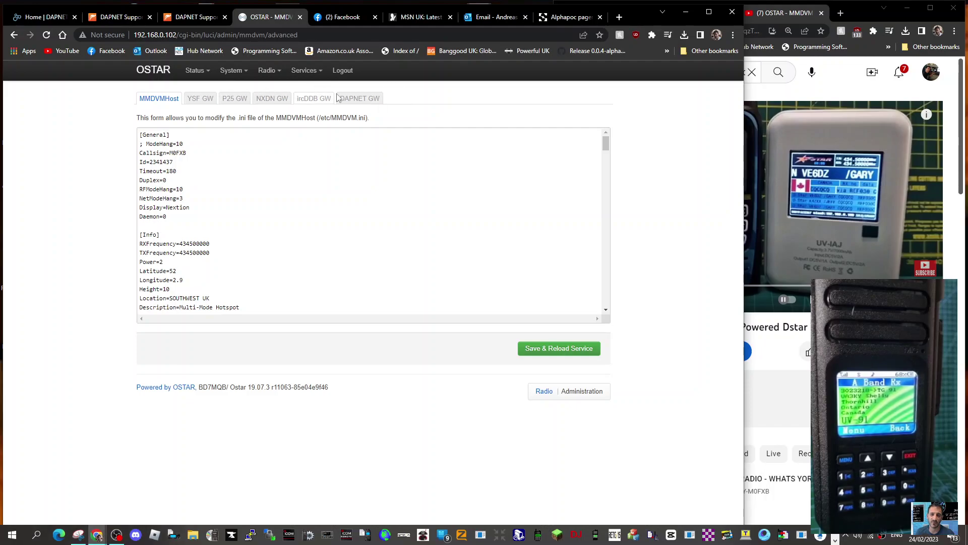
pyautogui.click(357, 100)
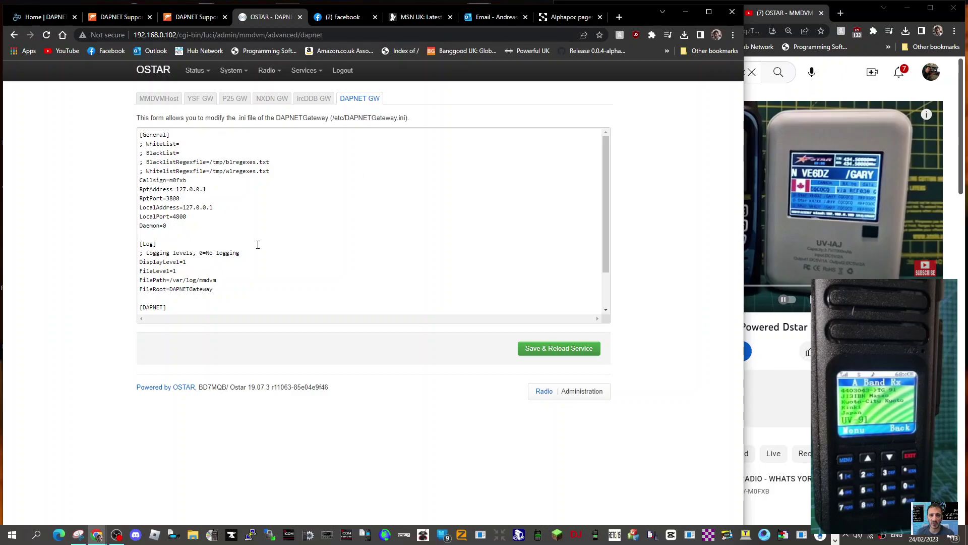
pyautogui.scroll(-2, 258, 245)
pyautogui.scroll(1, 296, 202)
pyautogui.scroll(-1, 295, 202)
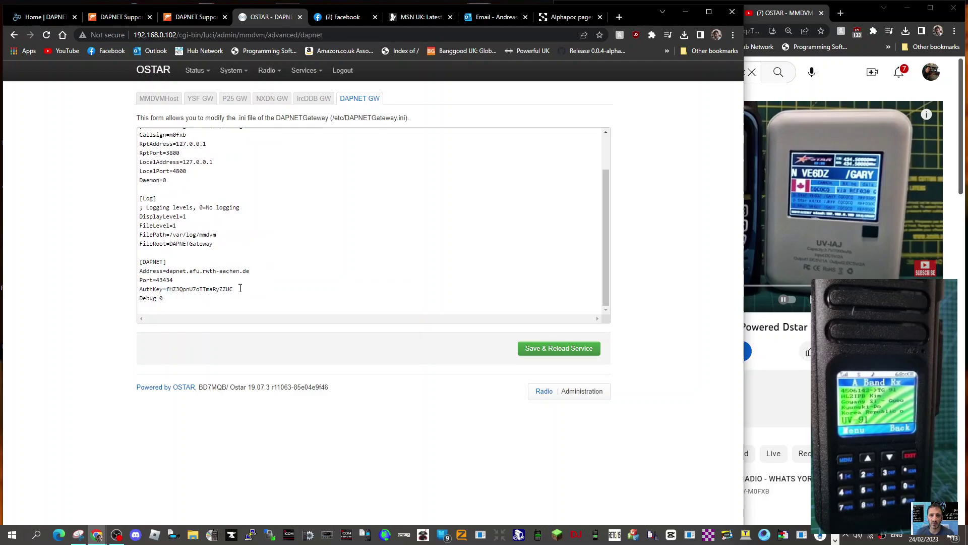
pyautogui.scroll(2, 316, 255)
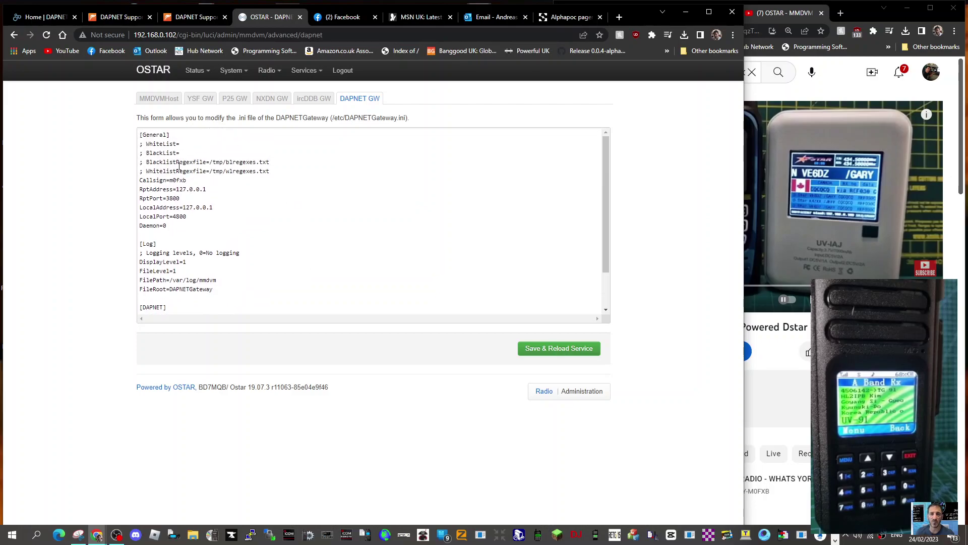
pyautogui.scroll(-2, 247, 227)
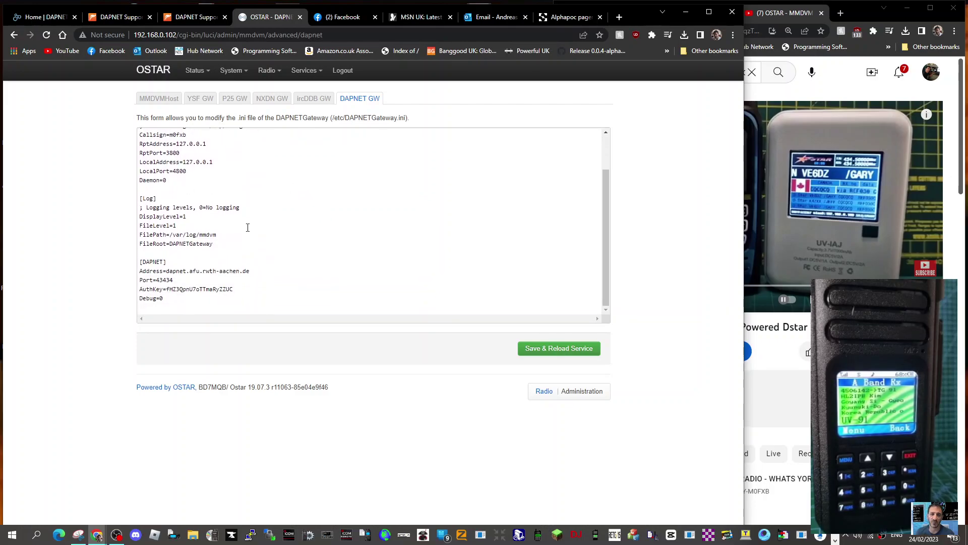
pyautogui.scroll(2, 340, 227)
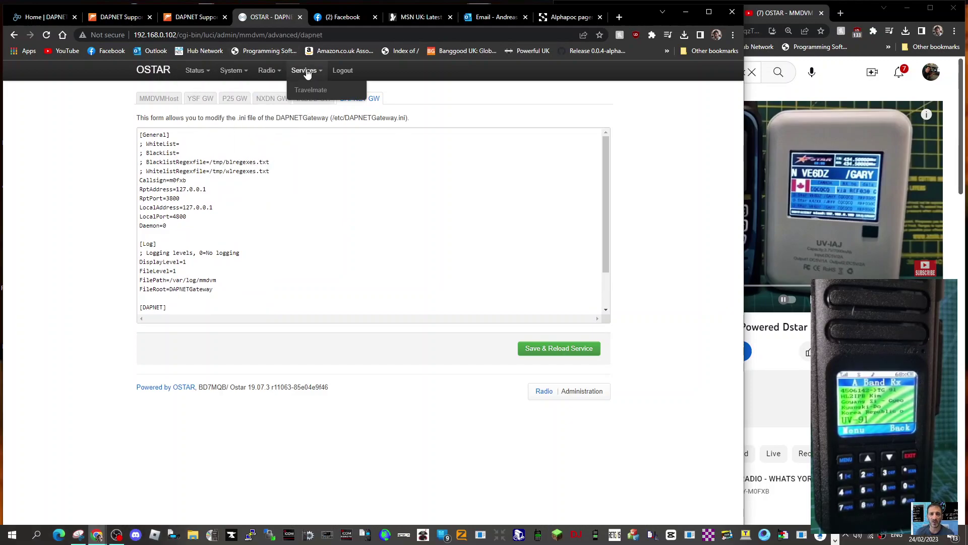
pyautogui.moveTo(197, 81)
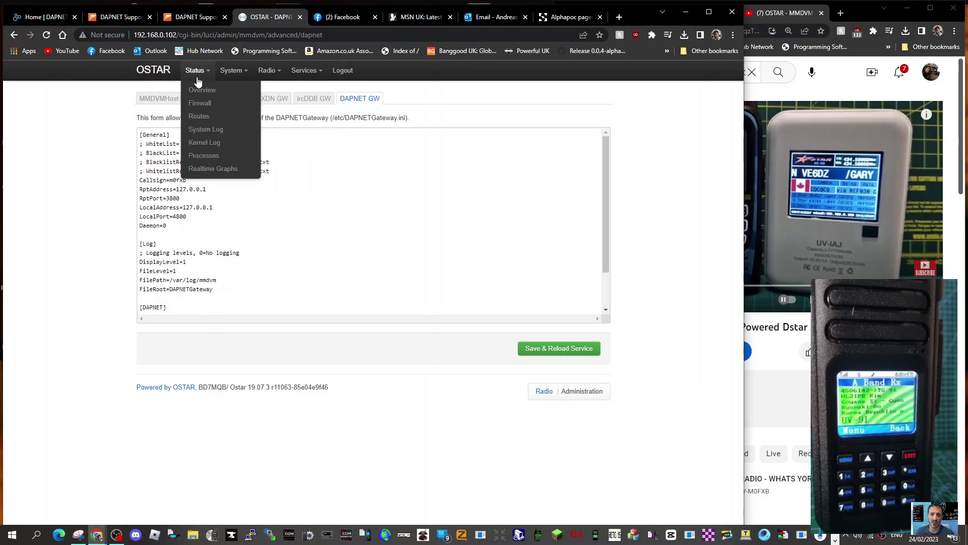
# - Return to the OSTAR dashboard, glance over the DAPNET and support tabs, then come back to the dashboard
pyautogui.click(159, 72)
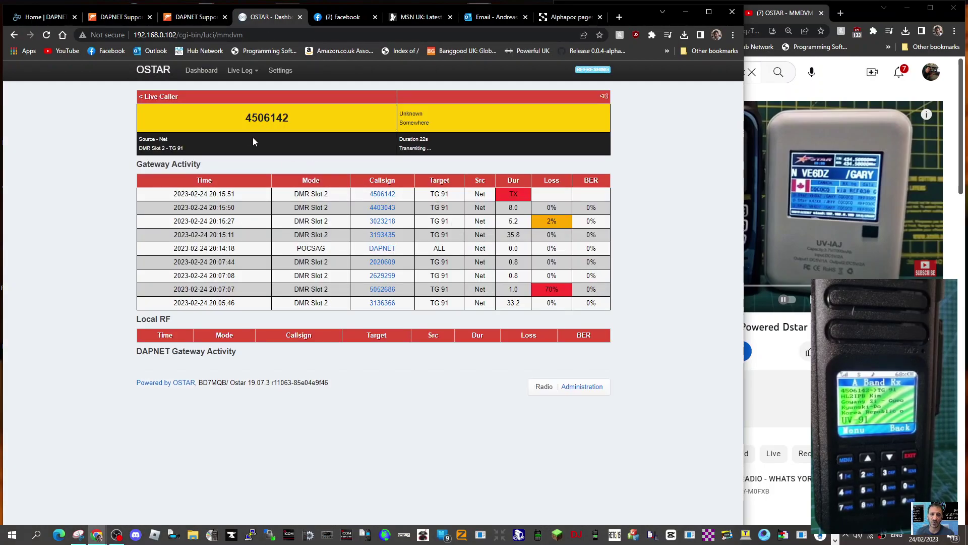
pyautogui.scroll(-1, 342, 376)
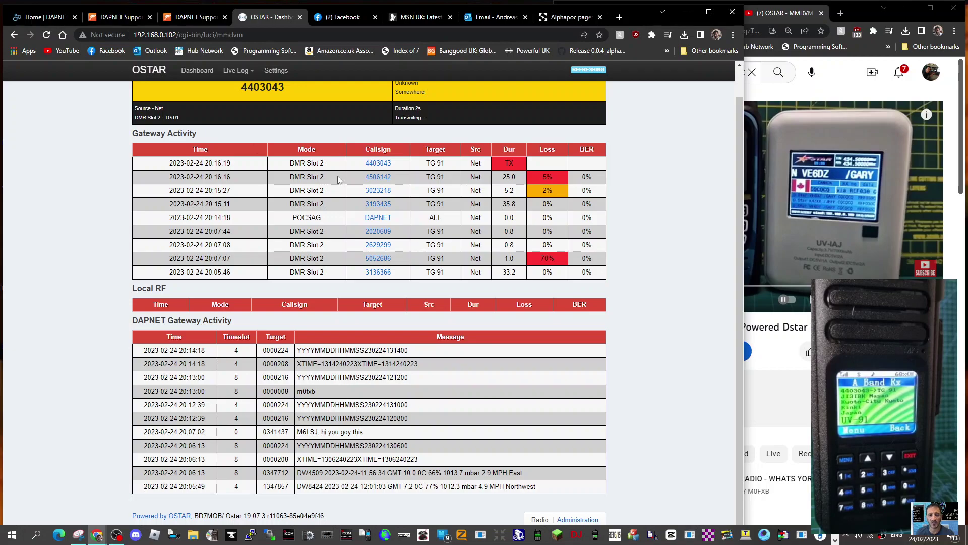
pyautogui.click(46, 17)
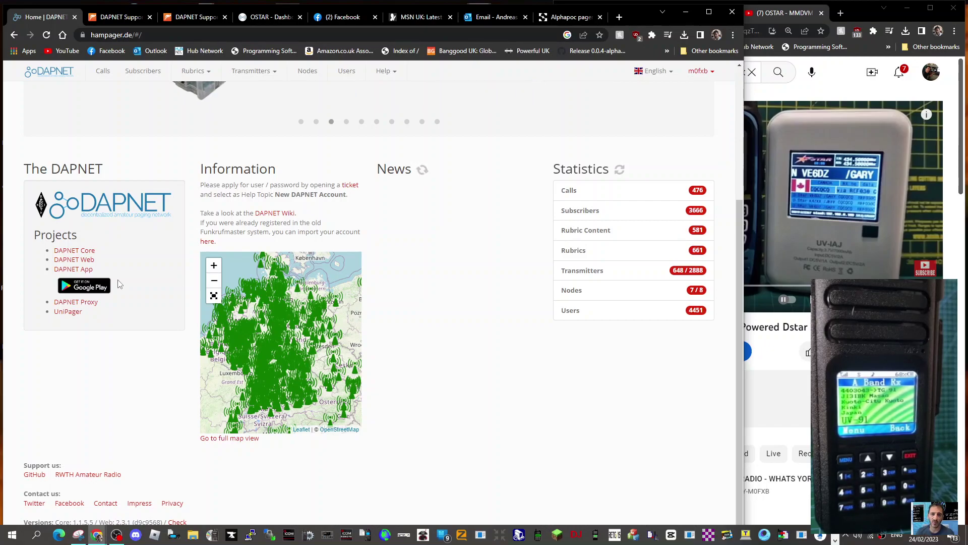
pyautogui.click(121, 17)
pyautogui.click(187, 18)
pyautogui.click(253, 17)
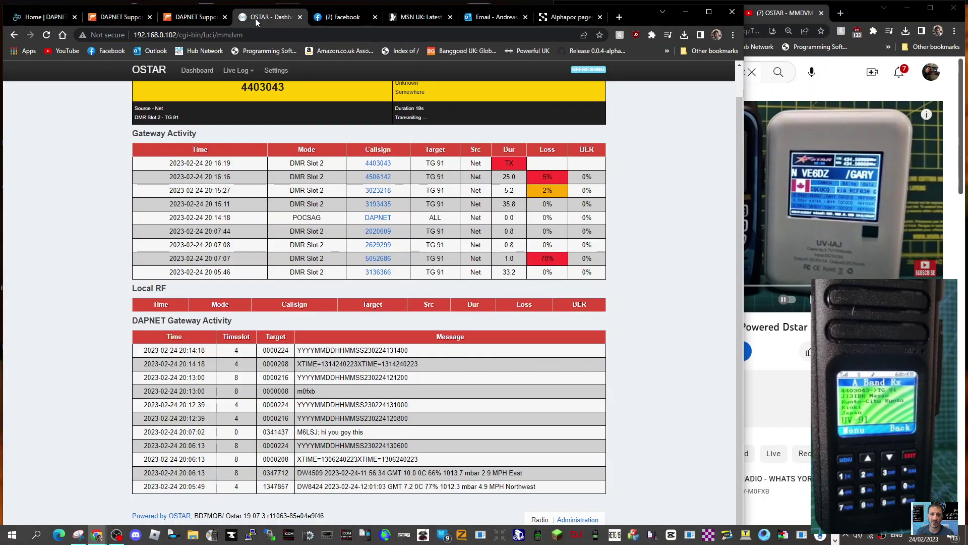
pyautogui.scroll(1, 359, 143)
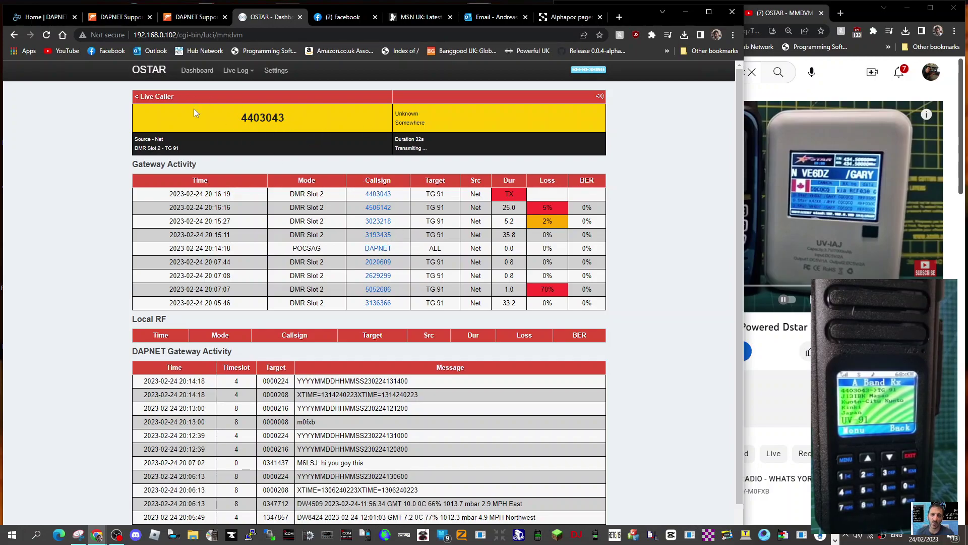
pyautogui.click(270, 71)
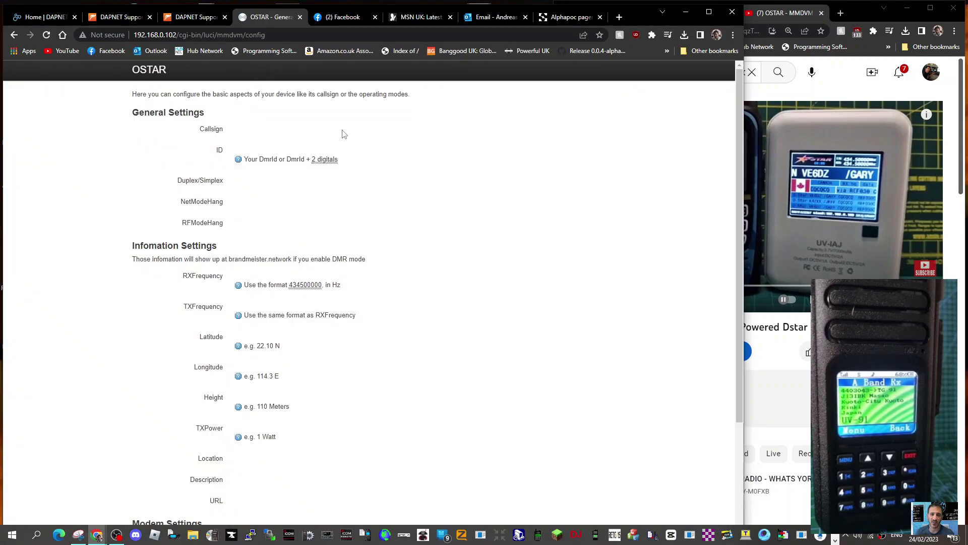
pyautogui.click(241, 100)
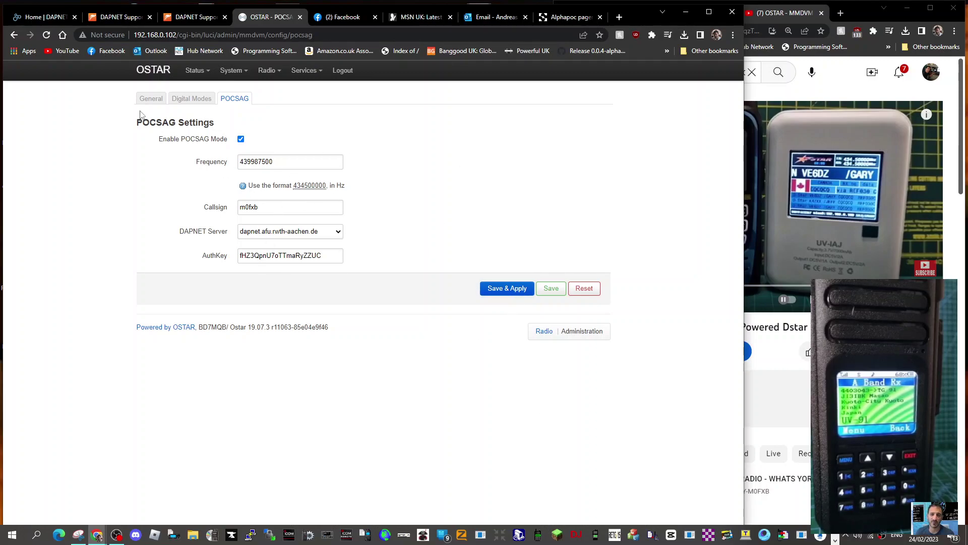
pyautogui.click(155, 70)
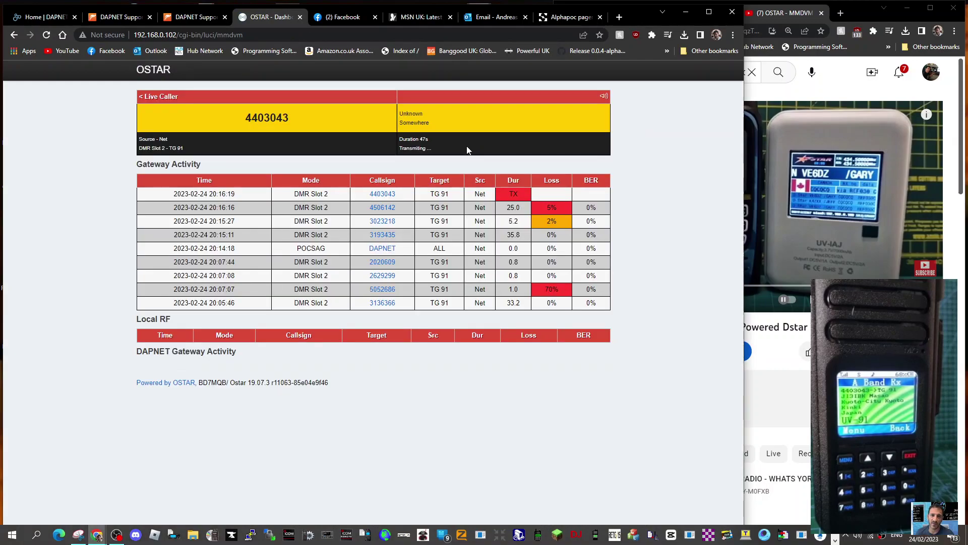